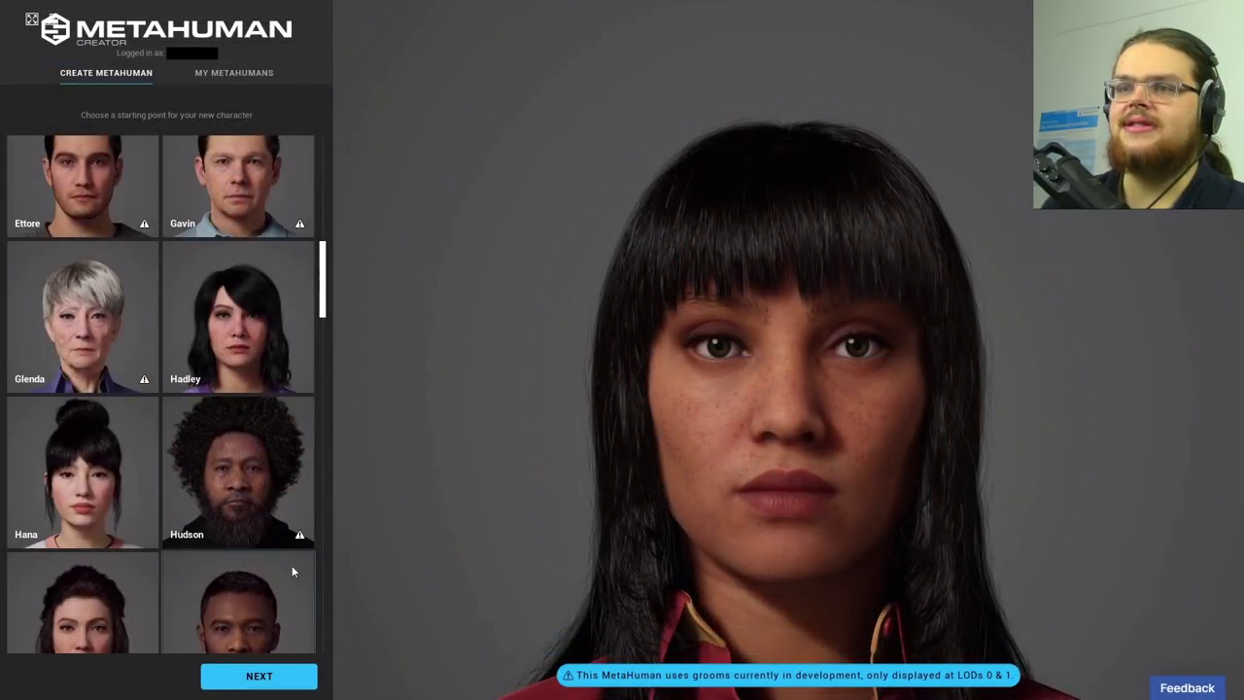
# Preview the character presets from several angles and start a new MetaHuman from the Aoi preset
pyautogui.moveTo(304, 536)
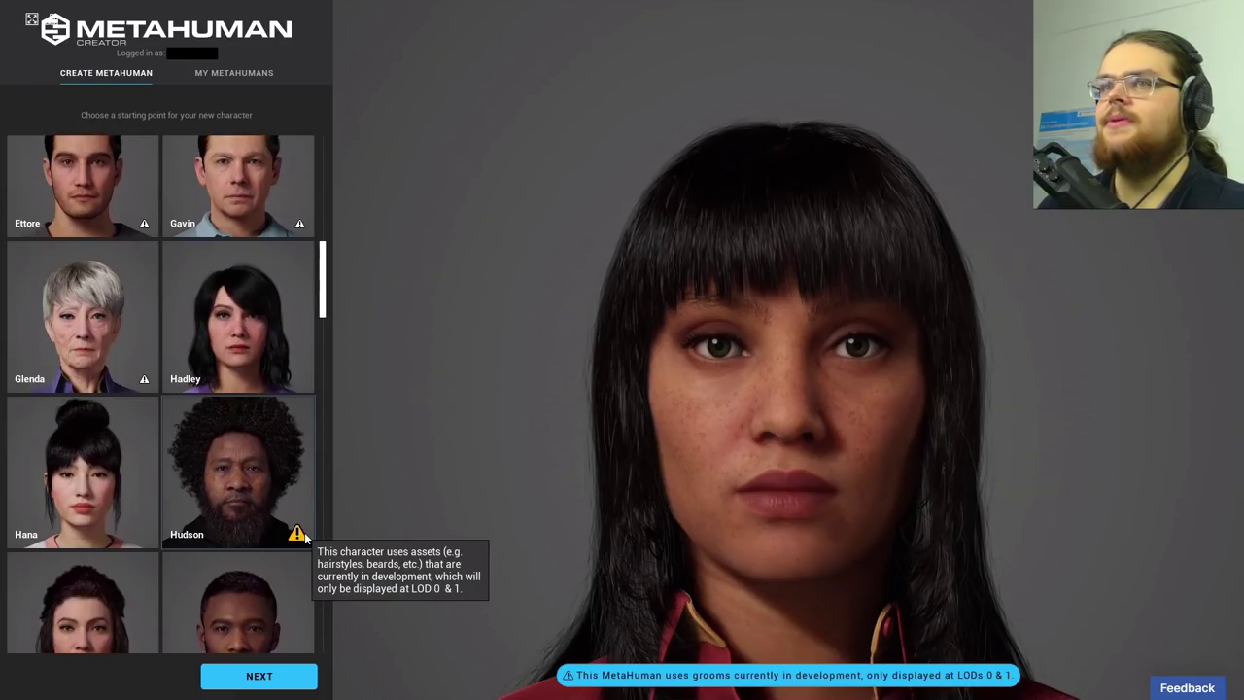
pyautogui.click(210, 80)
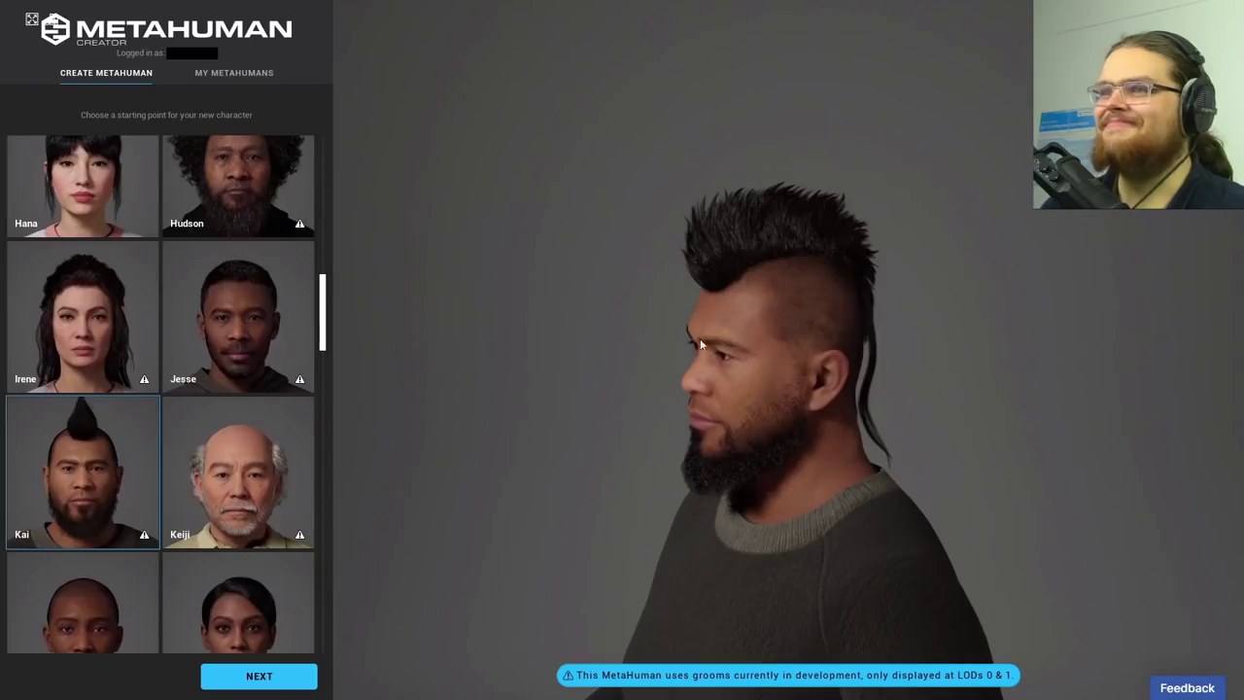
pyautogui.moveTo(700, 340); pyautogui.dragTo(652, 303)
pyautogui.scroll(3, 671, 445)
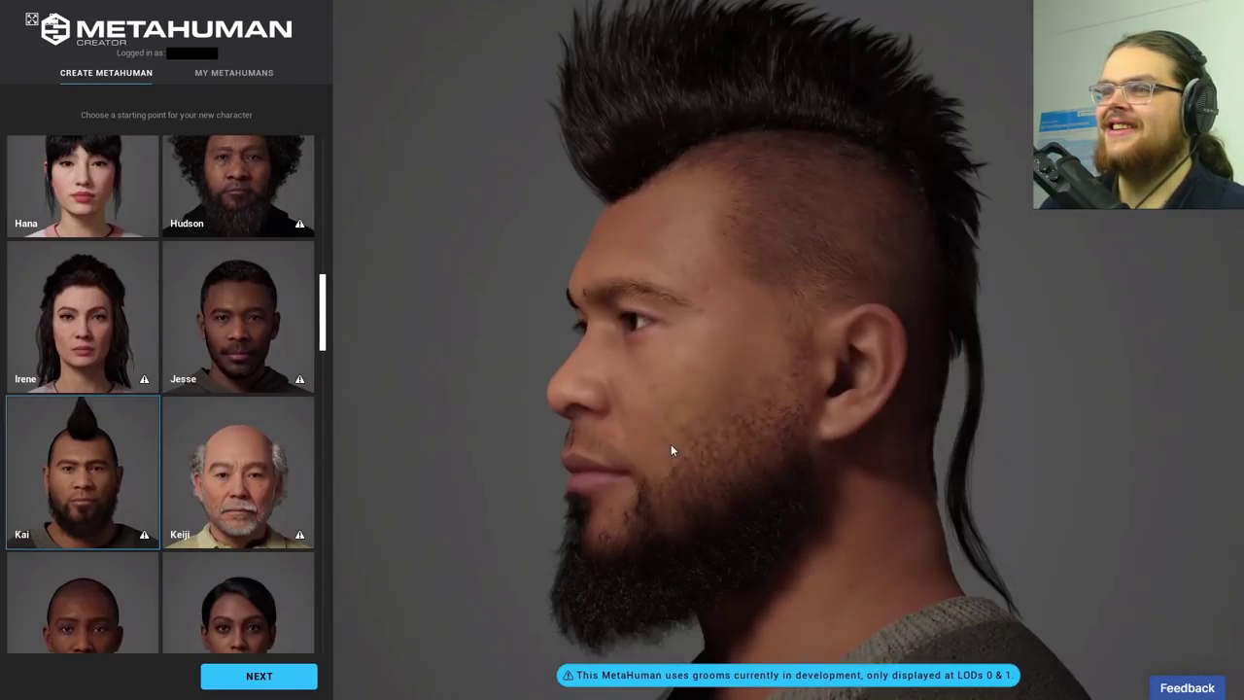
pyautogui.moveTo(638, 478); pyautogui.dragTo(935, 329)
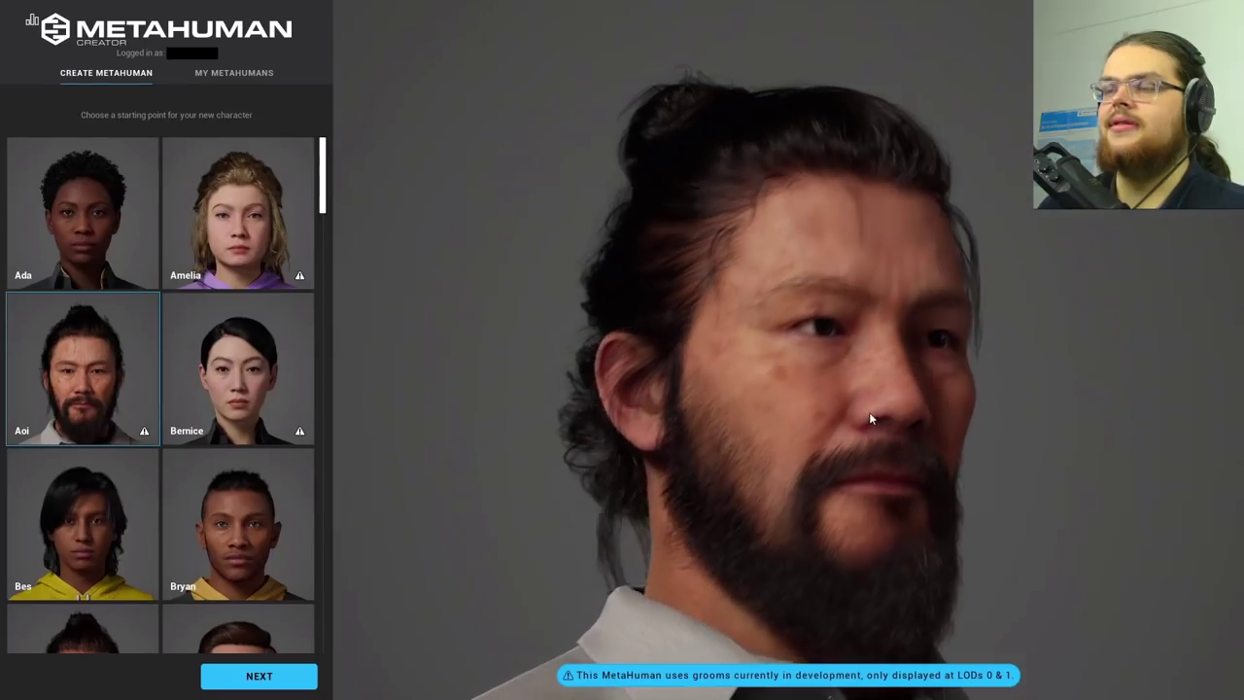
pyautogui.moveTo(869, 412); pyautogui.dragTo(523, 296)
pyautogui.moveTo(877, 315); pyautogui.dragTo(660, 333)
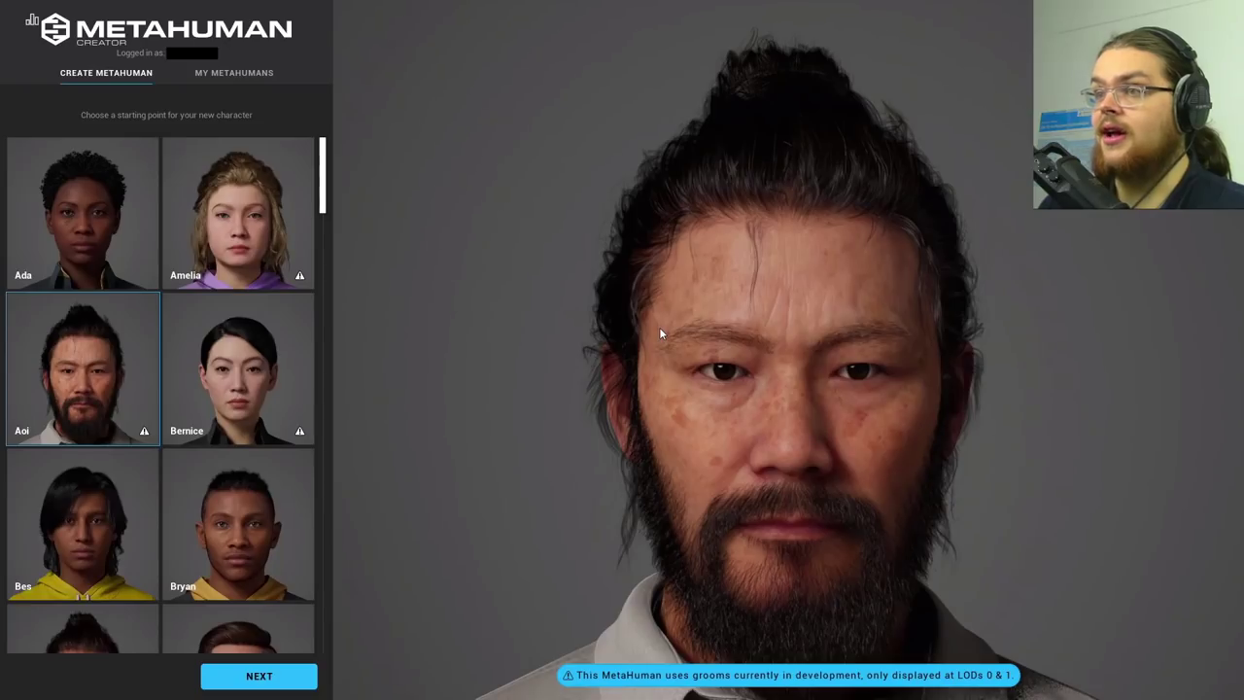
pyautogui.moveTo(323, 175)
pyautogui.mouseDown()
pyautogui.moveTo(336, 611)
pyautogui.moveTo(356, 393)
pyautogui.moveTo(327, 152)
pyautogui.mouseUp()
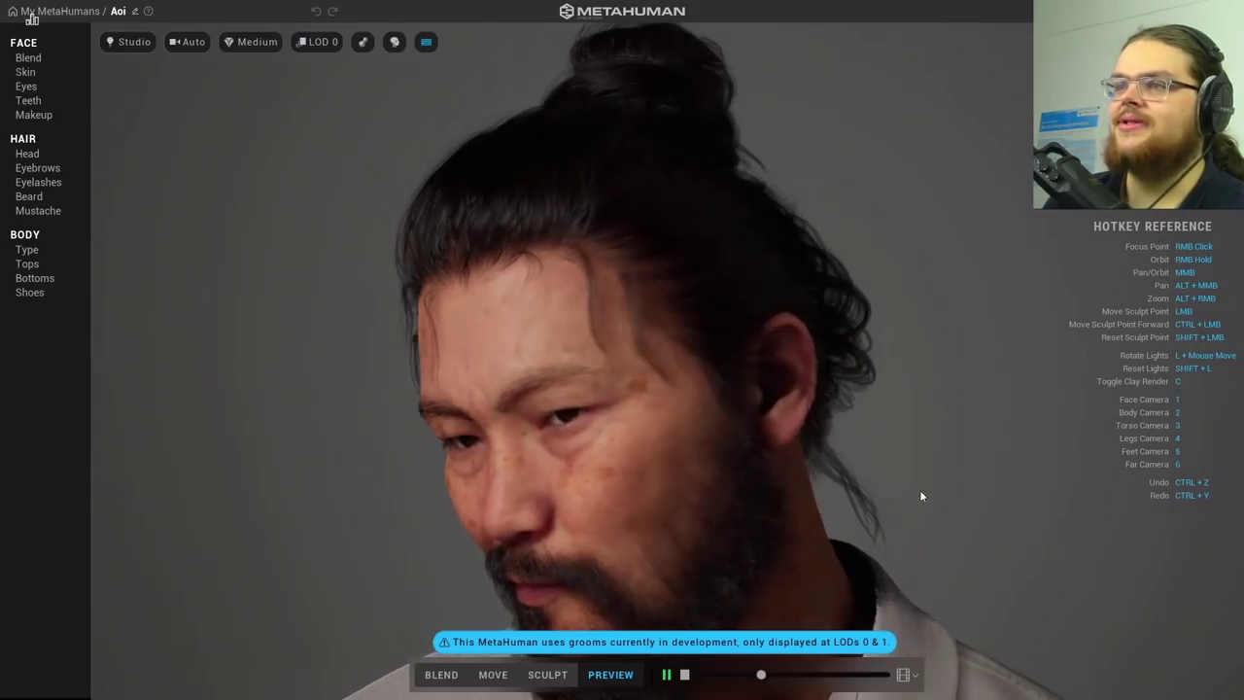
# Examine the animated character's head and upper body from different angles and distances
pyautogui.scroll(-8, 716, 501)
pyautogui.moveTo(688, 513); pyautogui.dragTo(925, 477, button='right')
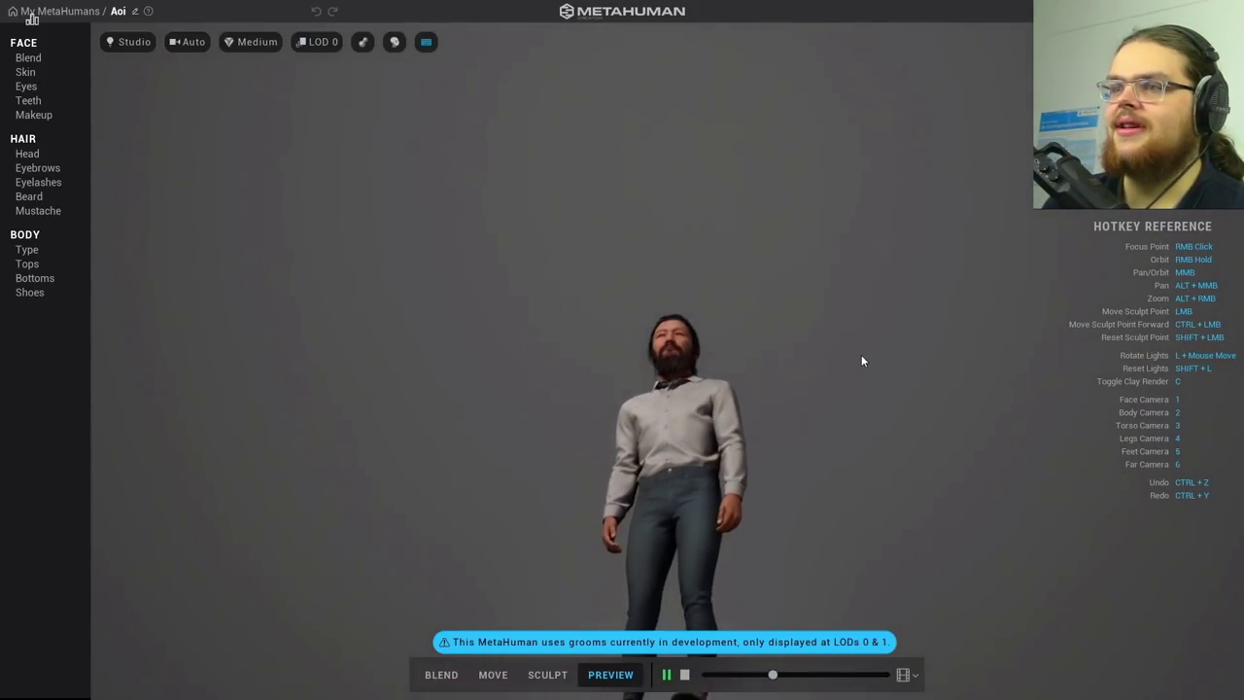
pyautogui.moveTo(711, 474); pyautogui.dragTo(599, 401, button='right')
pyautogui.scroll(10, 599, 402)
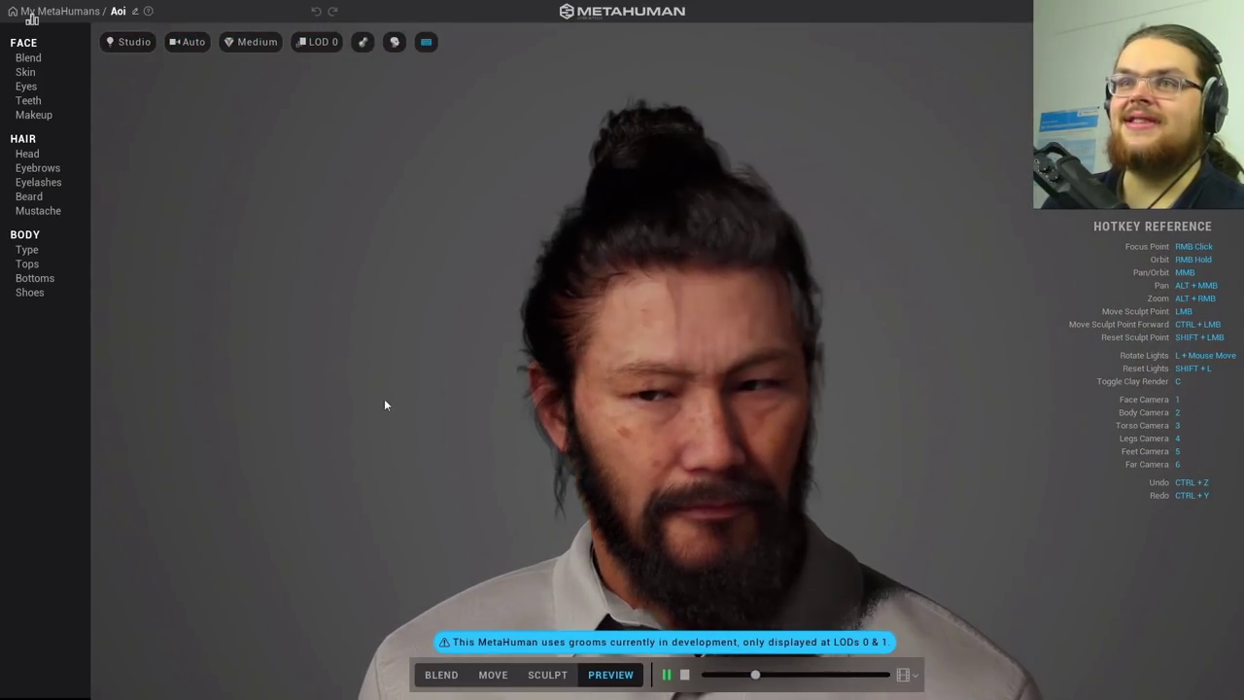
# Open the face blending options and view the character through the body, torso, legs, feet and face cameras
pyautogui.click(50, 57)
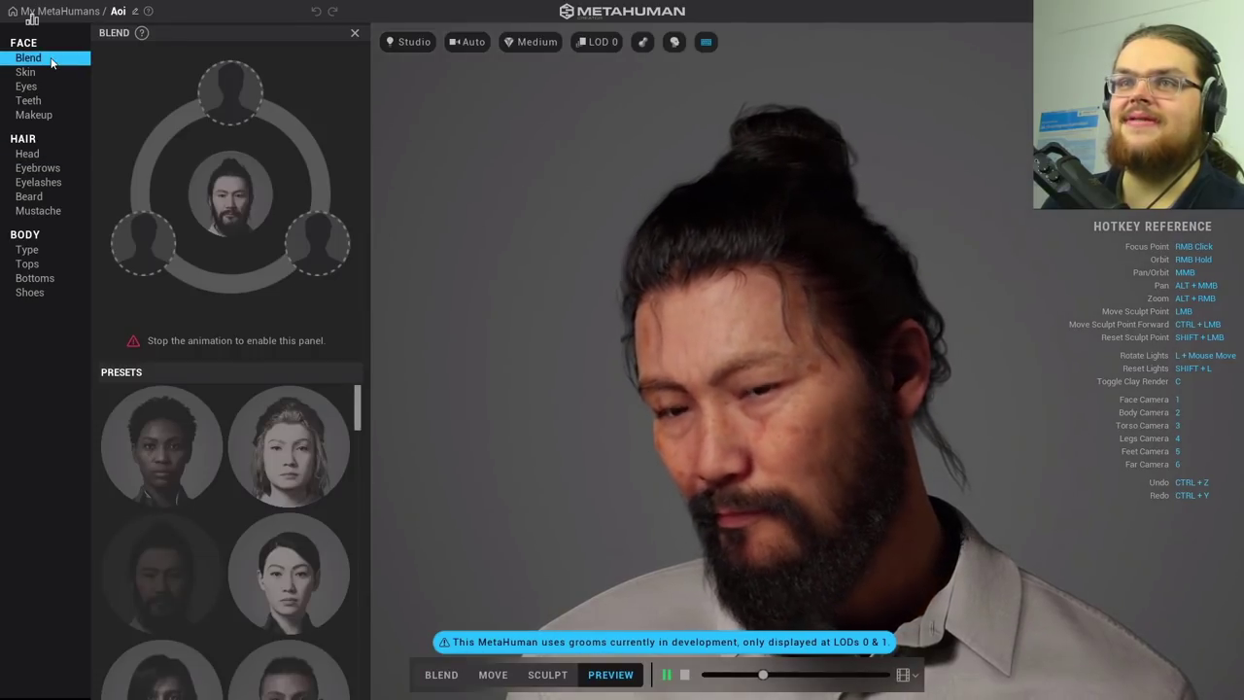
pyautogui.press('2')
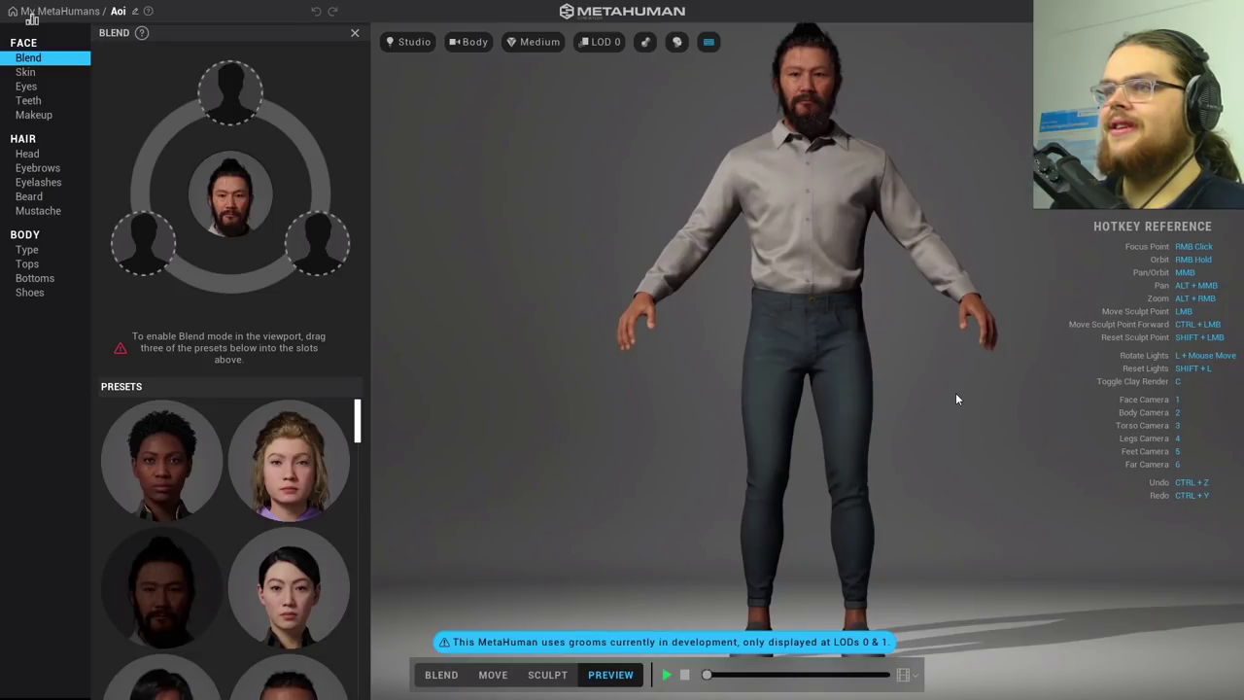
pyautogui.press('3')
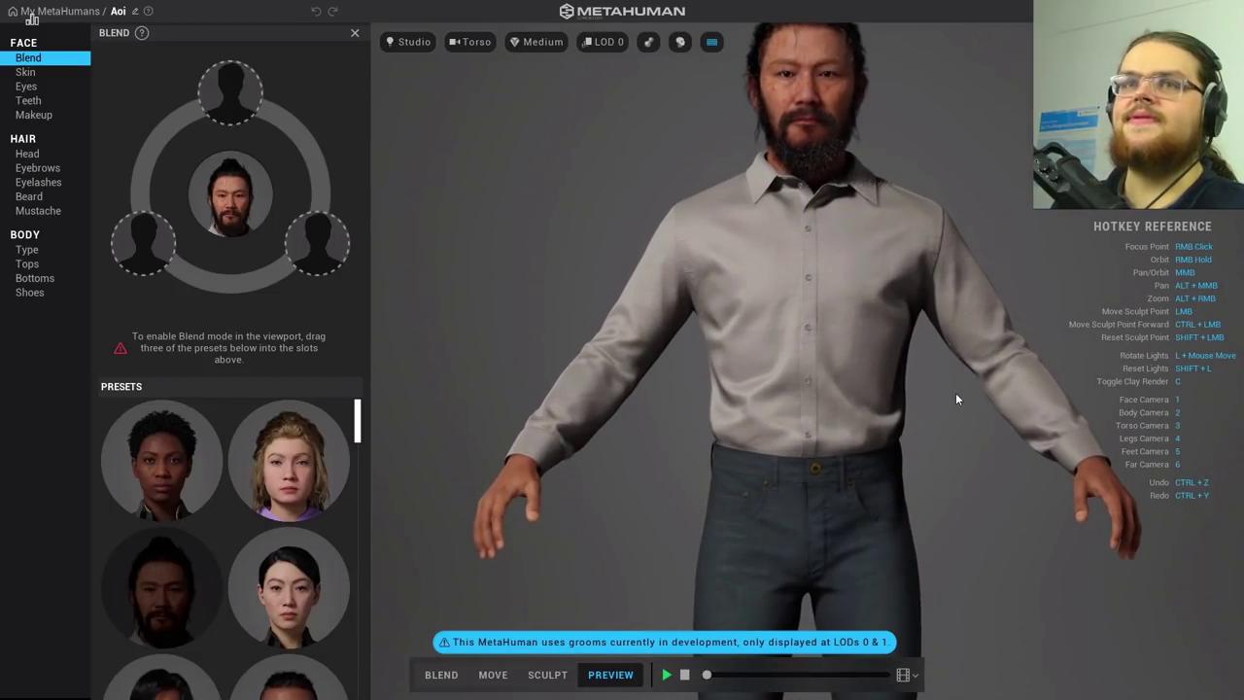
pyautogui.press('4')
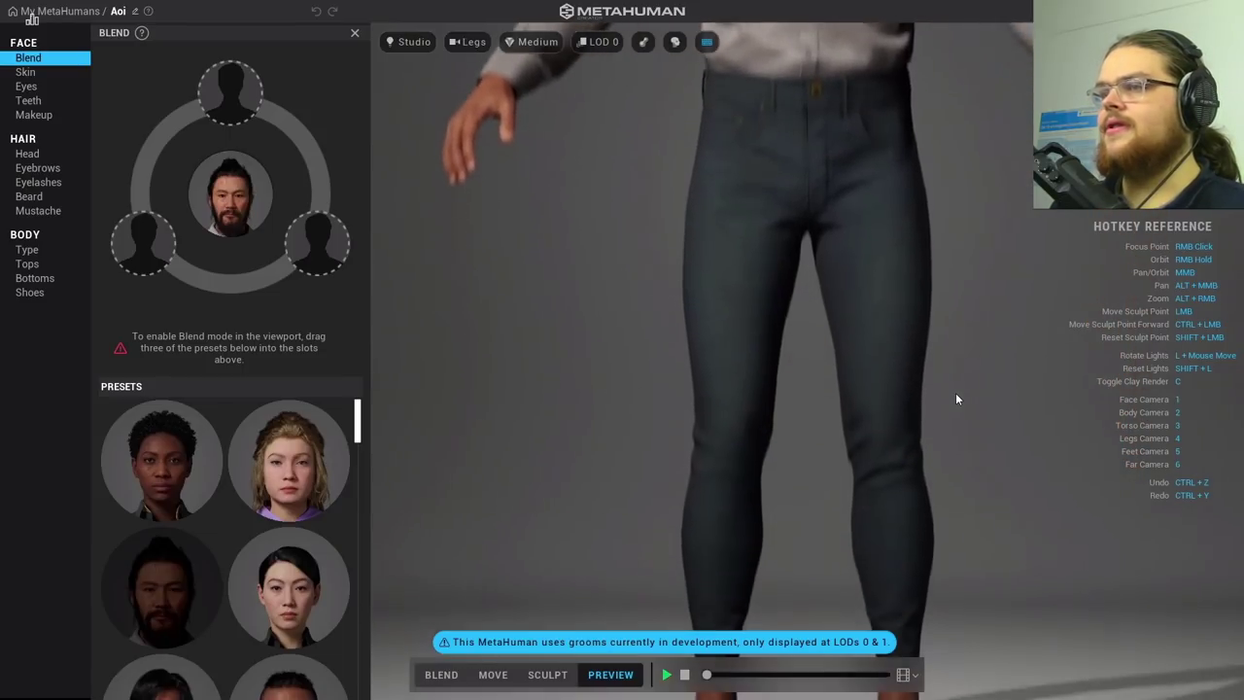
pyautogui.press('5')
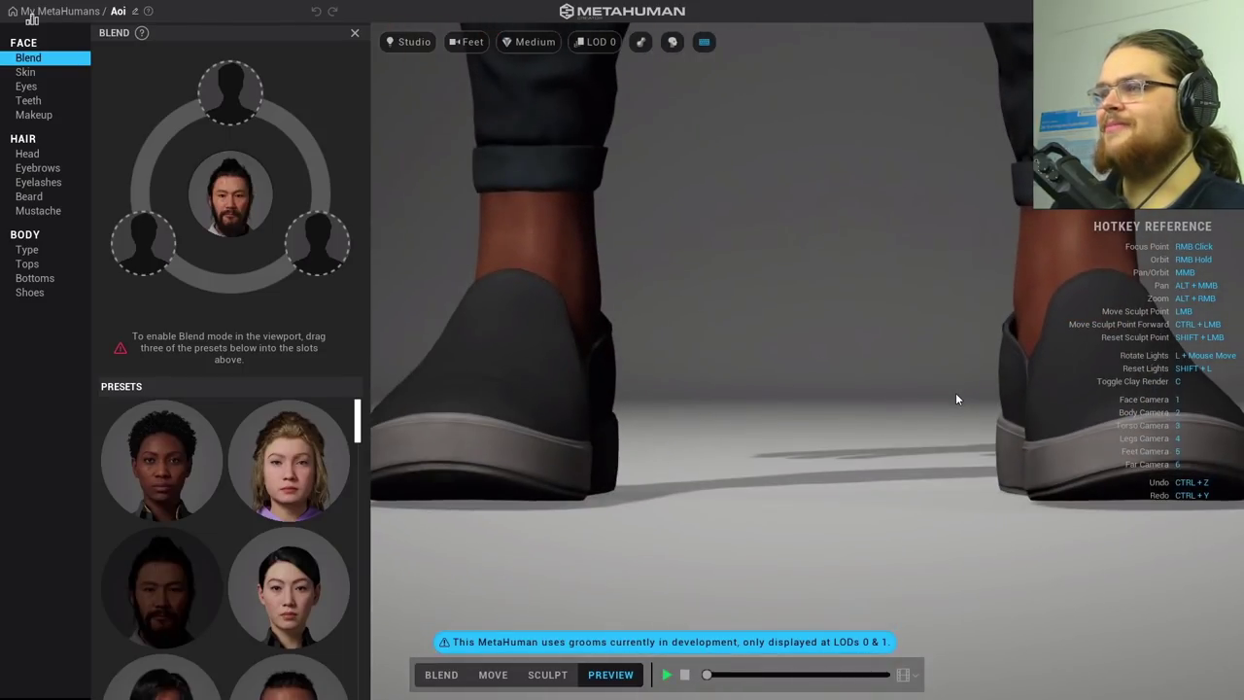
pyautogui.press('1')
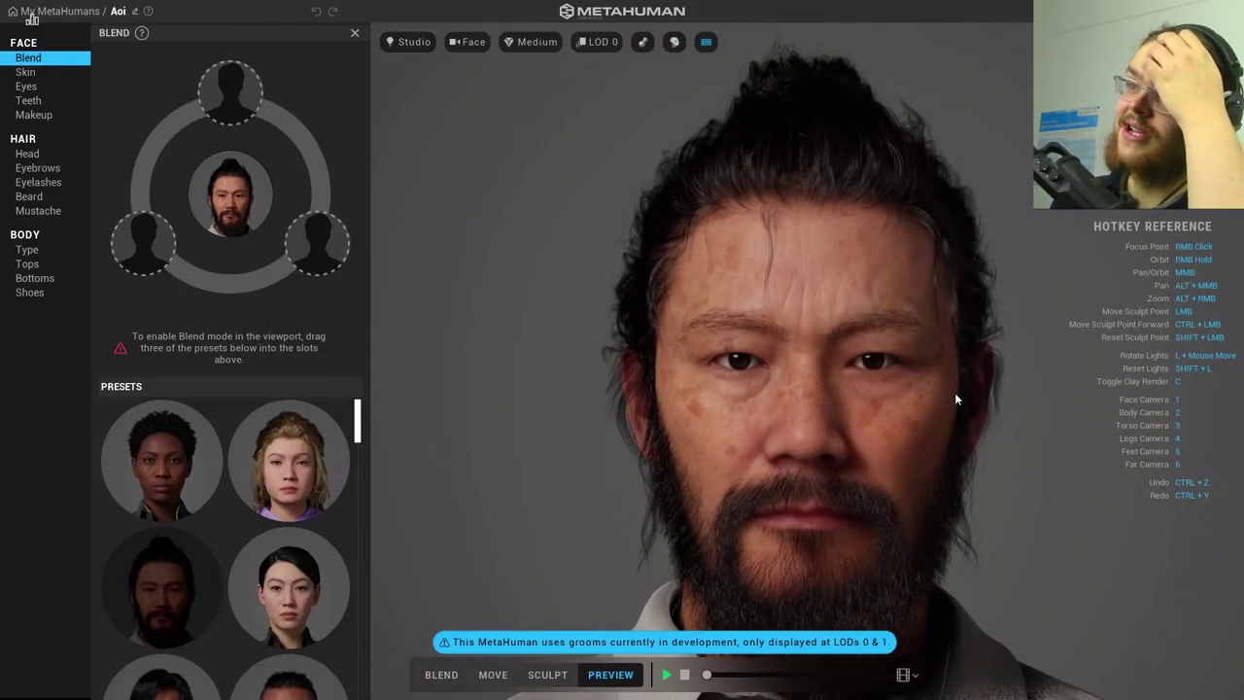
# Change the character's body height to Tall
pyautogui.moveTo(559, 371); pyautogui.dragTo(854, 397, button='right')
pyautogui.scroll(8, 712, 394)
pyautogui.click(28, 250)
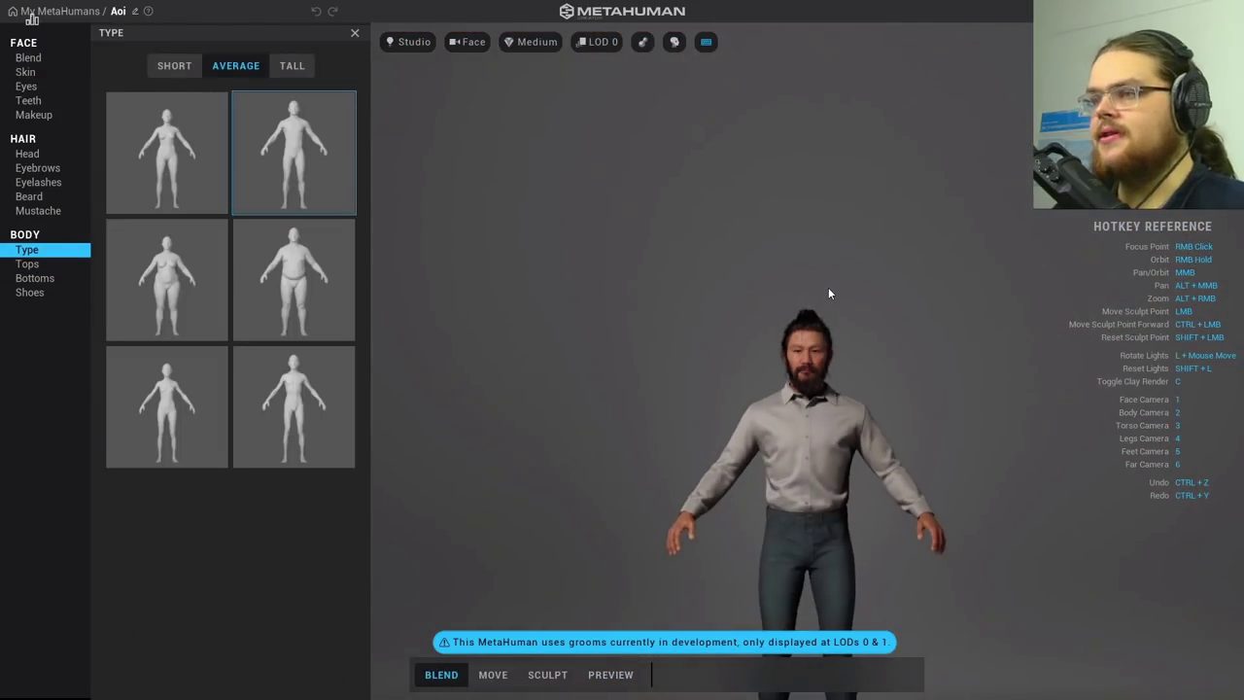
pyautogui.click(277, 66)
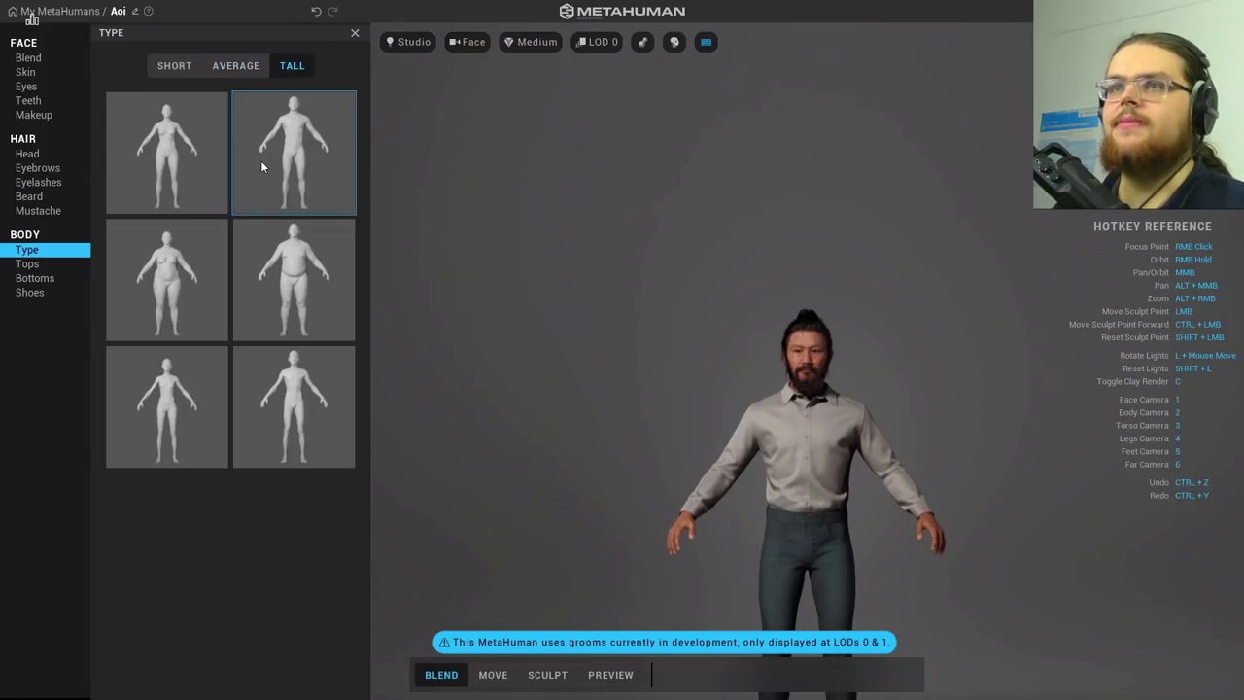
# Try the heavyset male build at the tall height and inspect it from the side
pyautogui.click(281, 279)
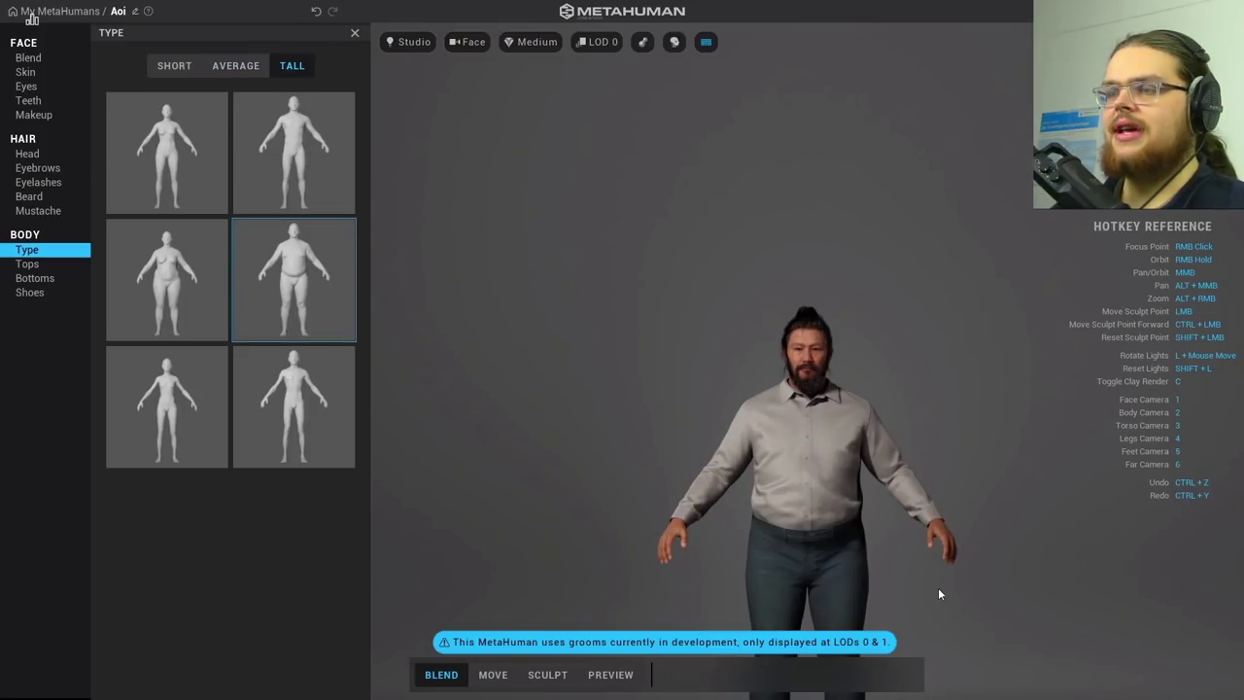
pyautogui.moveTo(925, 592); pyautogui.dragTo(409, 527, button='right')
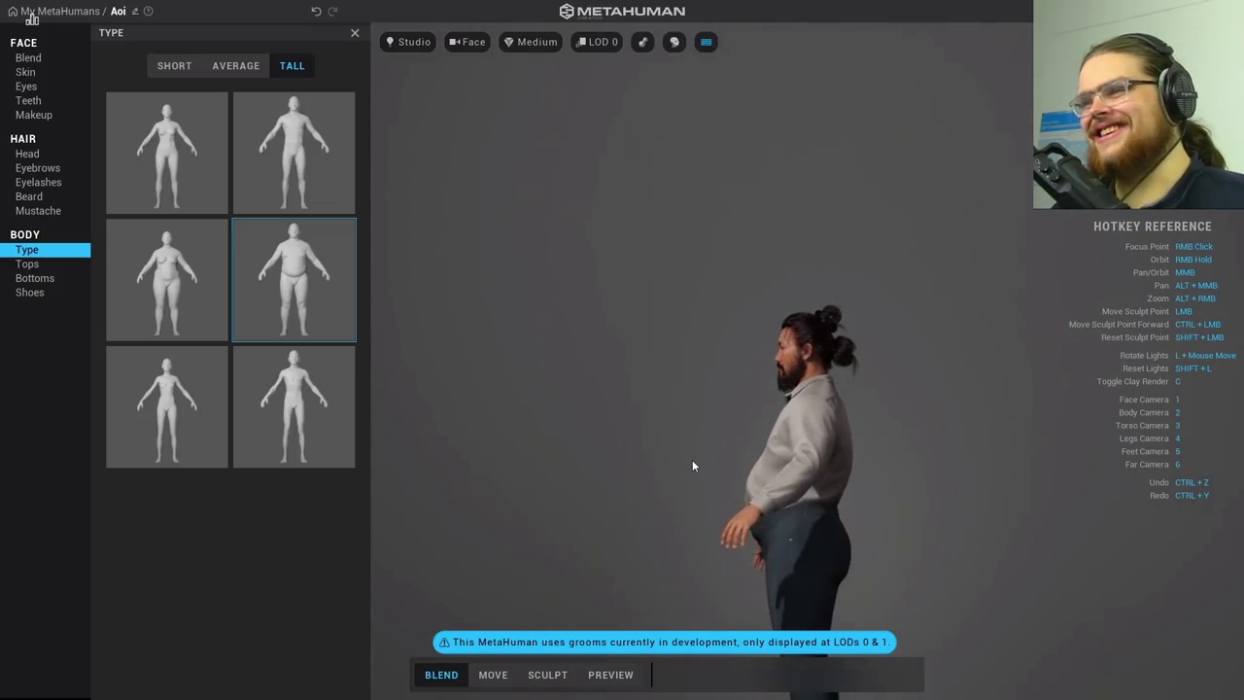
pyautogui.moveTo(754, 377); pyautogui.dragTo(802, 398, button='right')
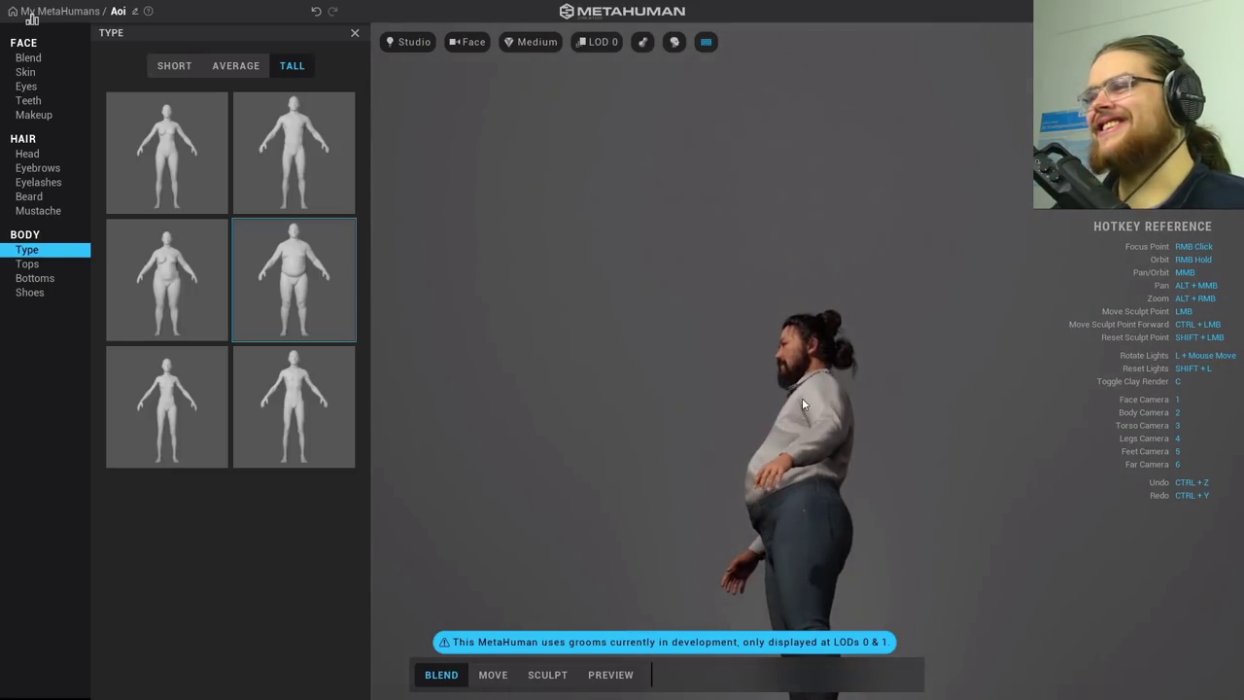
# Apply the medium male build at the tall height and check the character from other angles
pyautogui.click(296, 173)
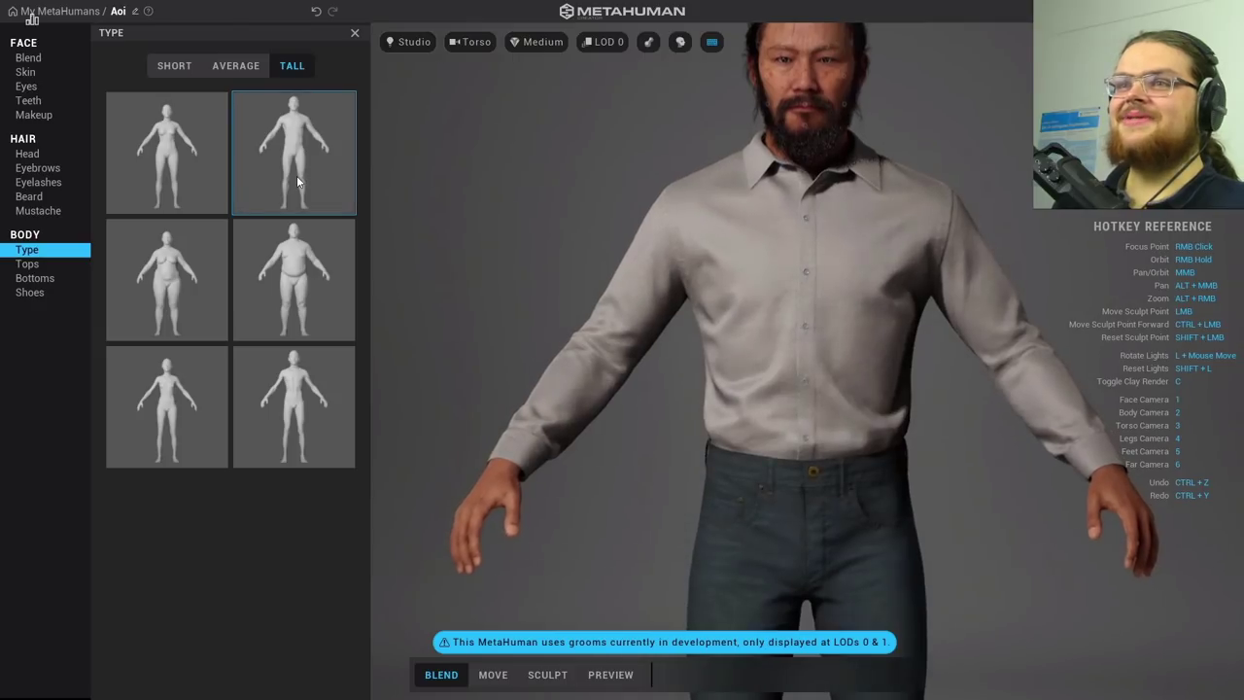
pyautogui.moveTo(696, 287); pyautogui.dragTo(904, 272, button='right')
pyautogui.moveTo(856, 307); pyautogui.dragTo(911, 161, button='right')
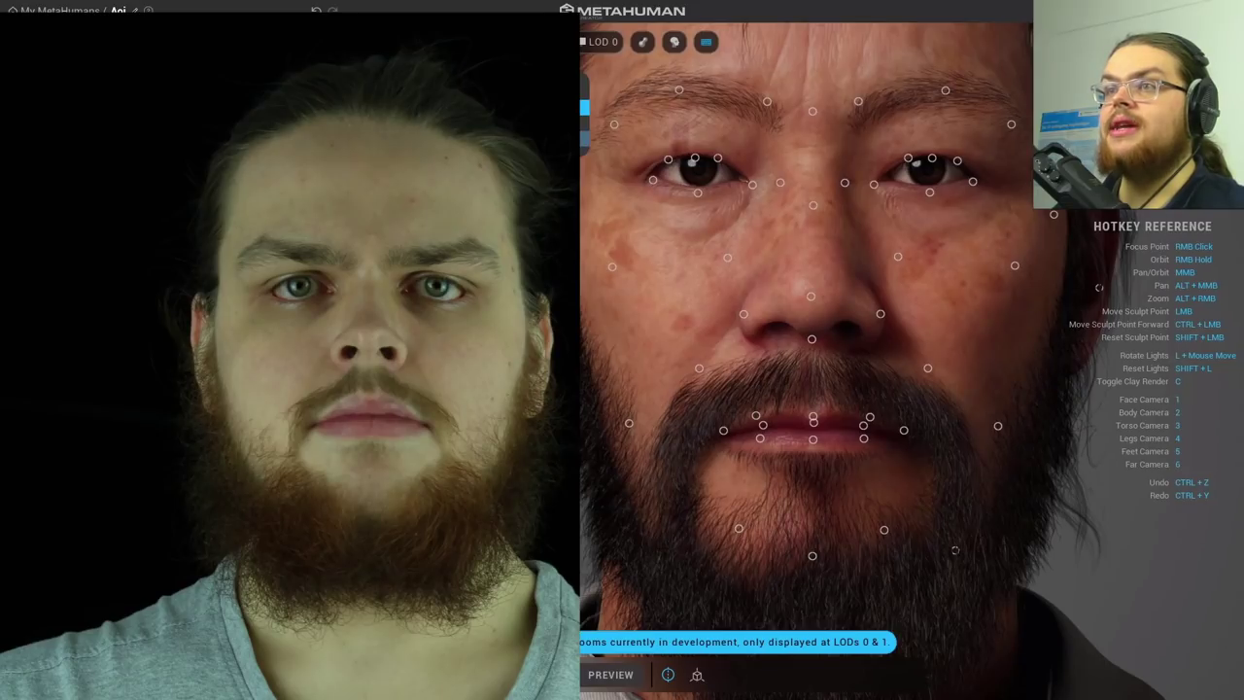
# Compare the face with the reference photos and sculpt the nose and nostril in profile to match the side photo
pyautogui.scroll(4, 688, 172)
pyautogui.scroll(-5, 687, 172)
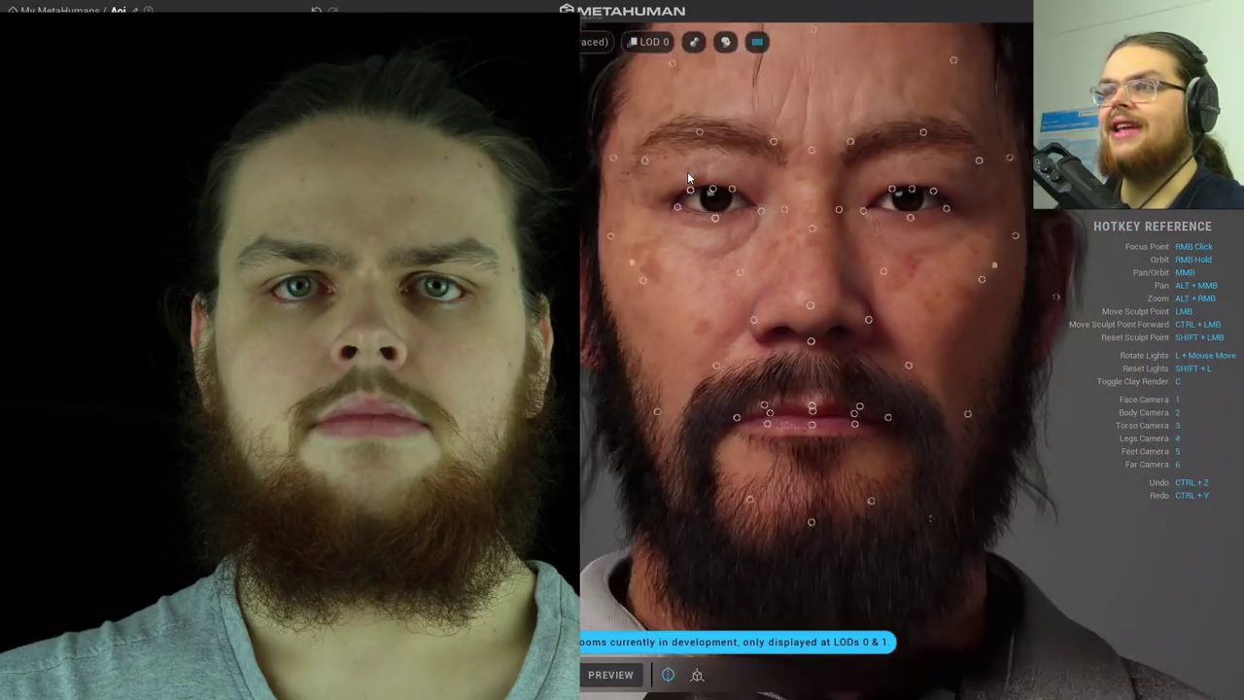
pyautogui.scroll(-3, 687, 172)
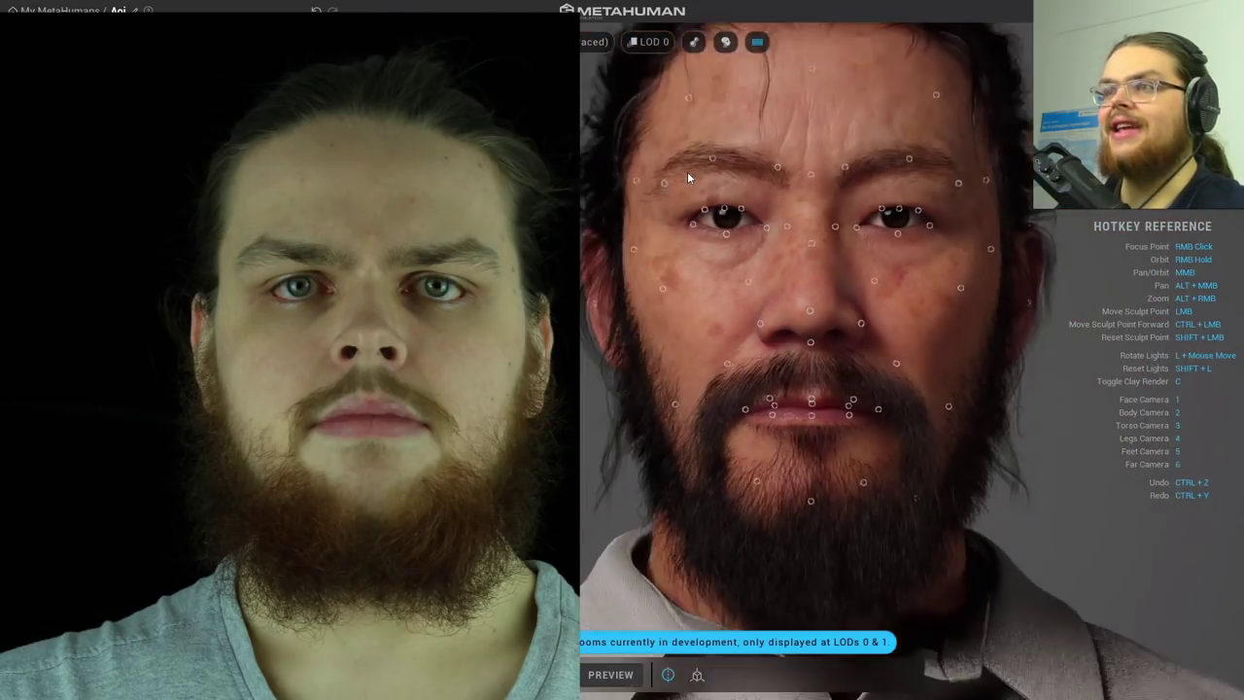
pyautogui.scroll(3, 687, 172)
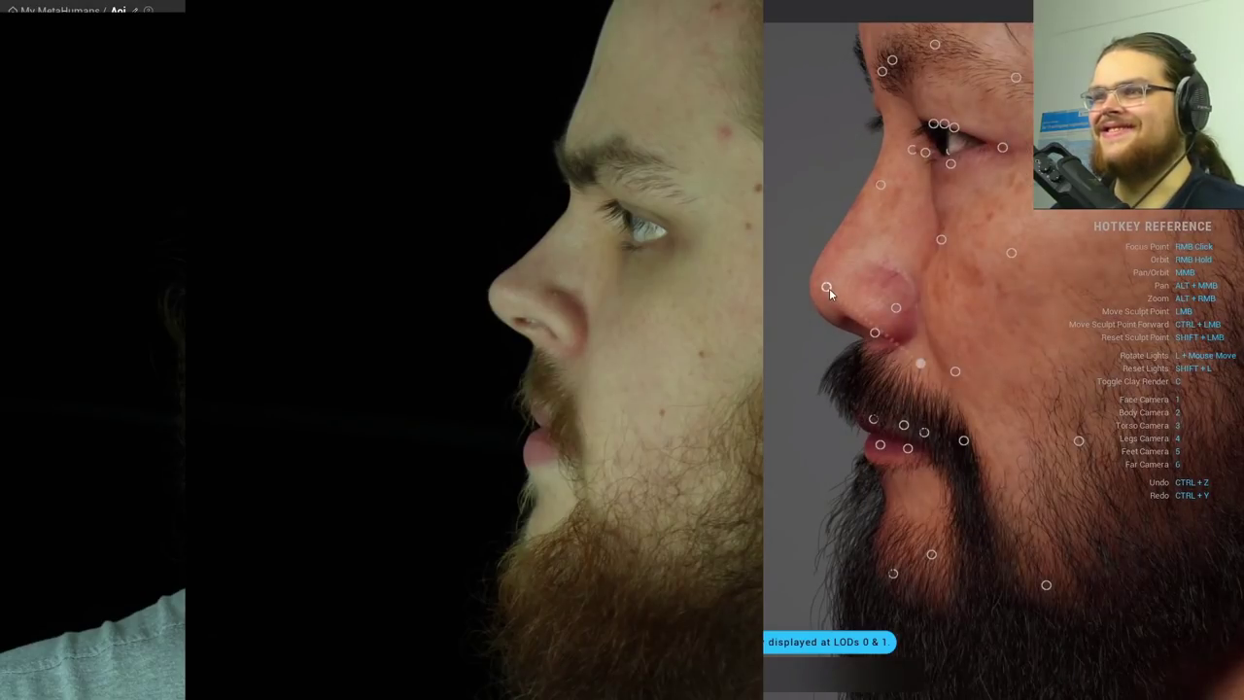
pyautogui.moveTo(829, 288)
pyautogui.mouseDown()
pyautogui.moveTo(825, 256)
pyautogui.moveTo(758, 261)
pyautogui.moveTo(924, 267)
pyautogui.moveTo(903, 422)
pyautogui.moveTo(923, 93)
pyautogui.mouseUp()
pyautogui.moveTo(994, 156); pyautogui.dragTo(990, 148)
pyautogui.moveTo(895, 301)
pyautogui.mouseDown()
pyautogui.moveTo(936, 171)
pyautogui.moveTo(875, 365)
pyautogui.moveTo(1066, 248)
pyautogui.mouseUp()
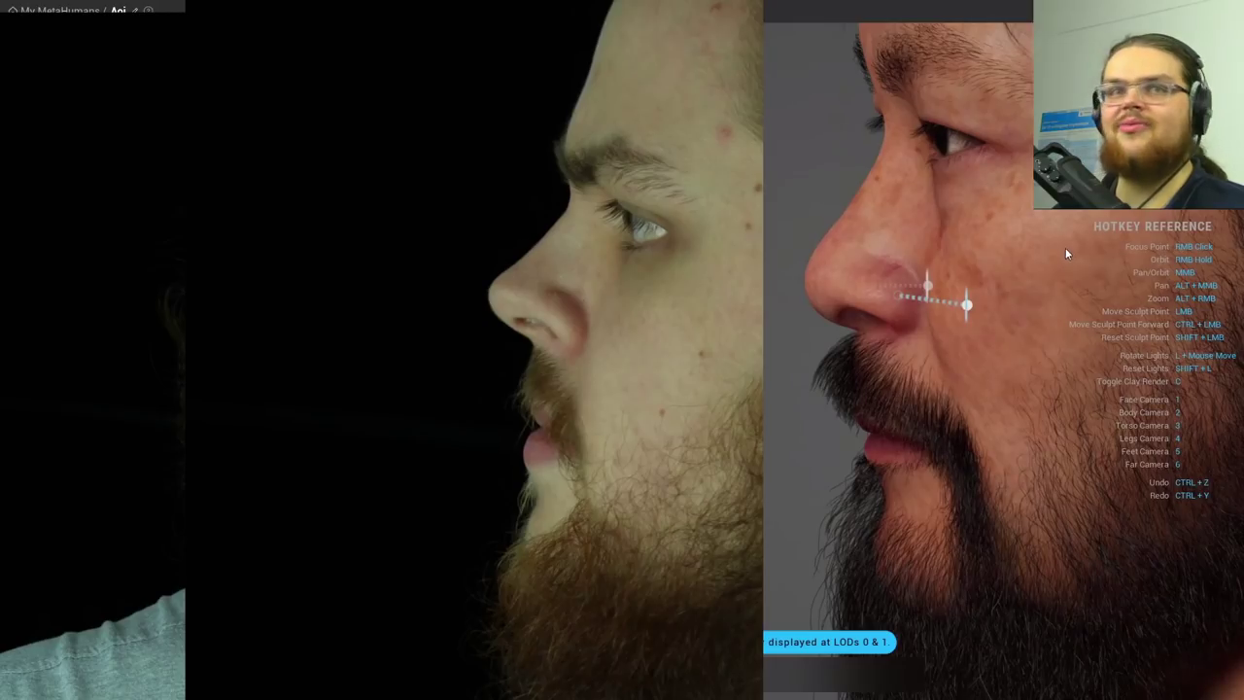